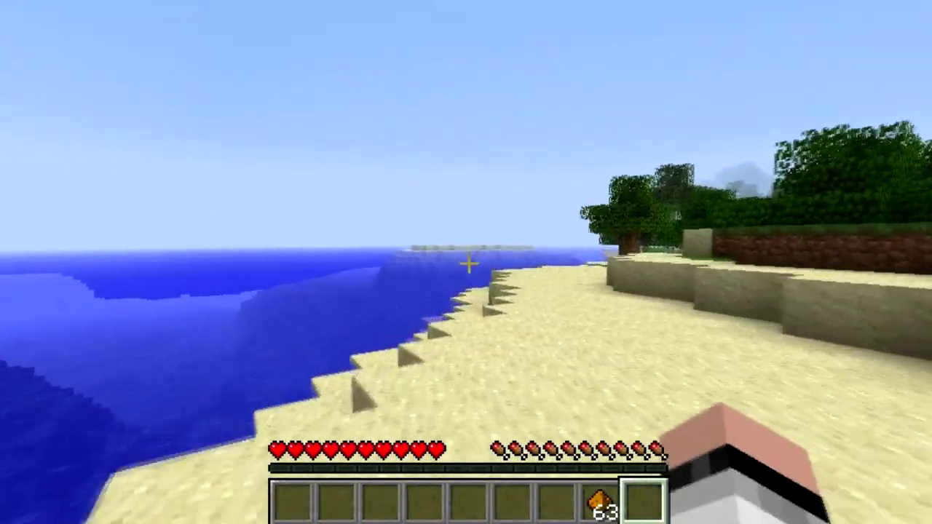
- Walk along the beach, switch the camera to the front-facing third-person view and hide the HUD
{"action": "key", "text": "w"}
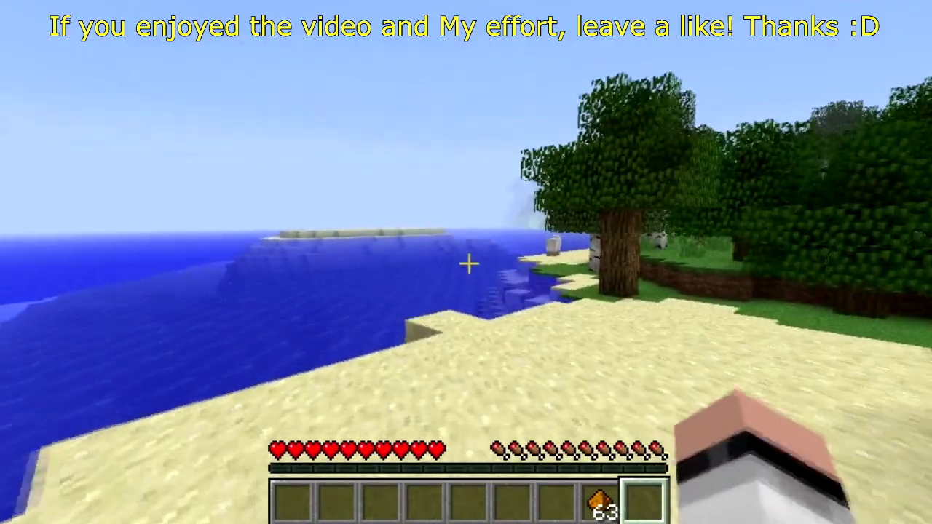
{"action": "key", "text": "F5"}
{"action": "key", "text": "F5"}
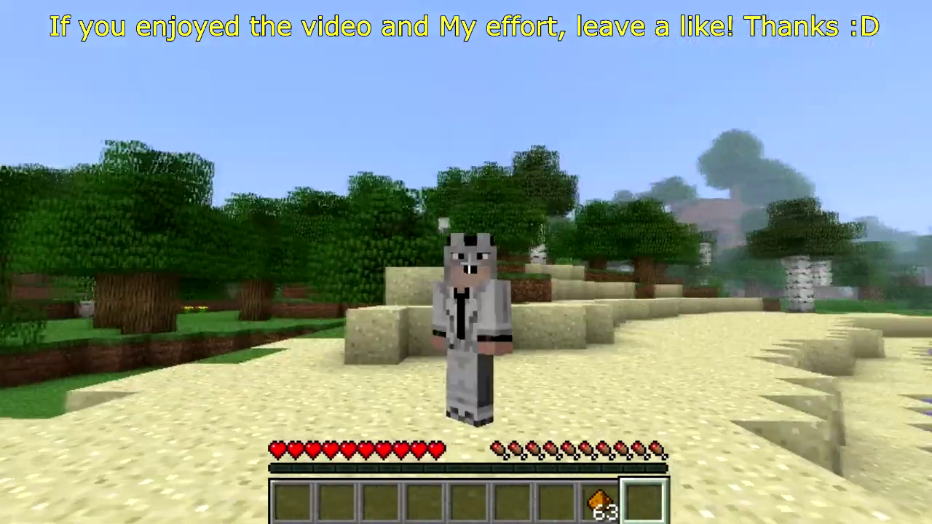
{"action": "key", "text": "F1"}
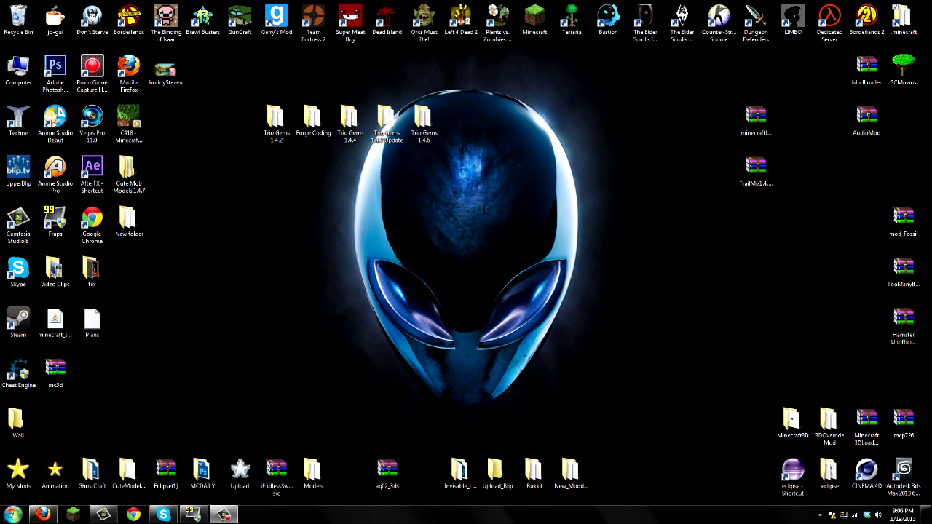
- Start the Minecraft launcher, force a game update in its options, log in with the remembered account and minimize the window
{"action": "left_click", "coordinate": [73, 514]}
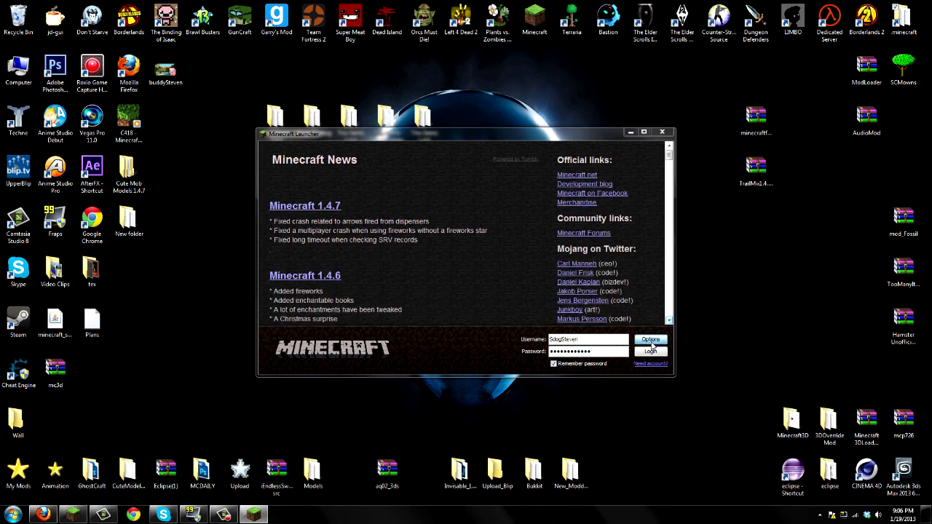
{"action": "left_click", "coordinate": [651, 340]}
{"action": "left_click", "coordinate": [506, 250]}
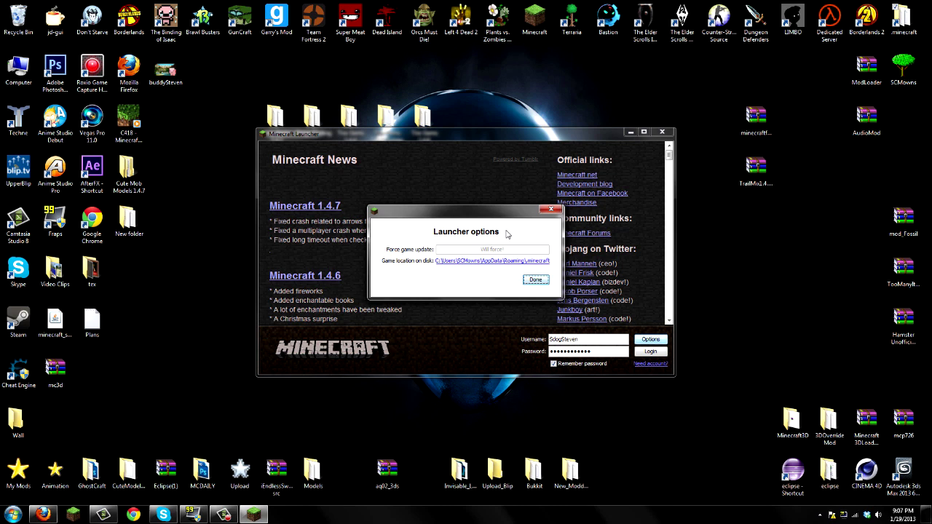
{"action": "left_click", "coordinate": [531, 284]}
{"action": "left_click", "coordinate": [645, 352]}
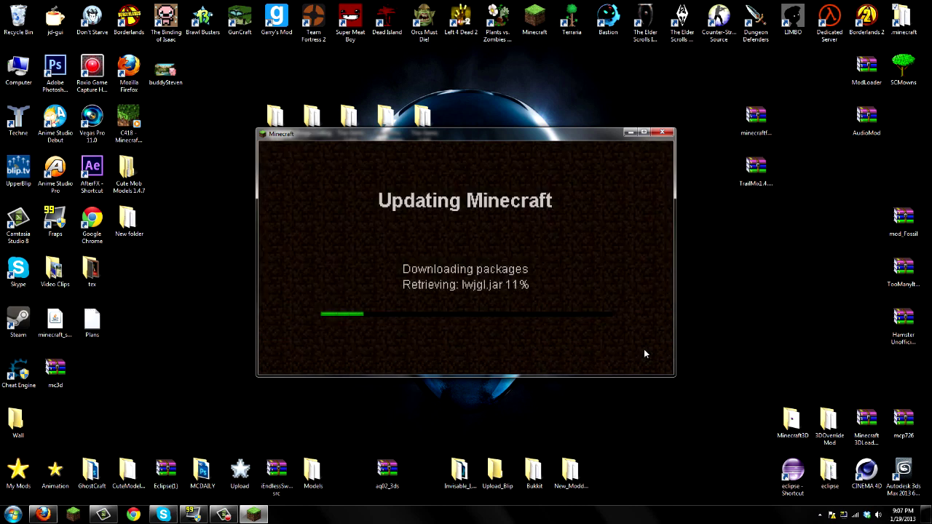
{"action": "left_click", "coordinate": [629, 132]}
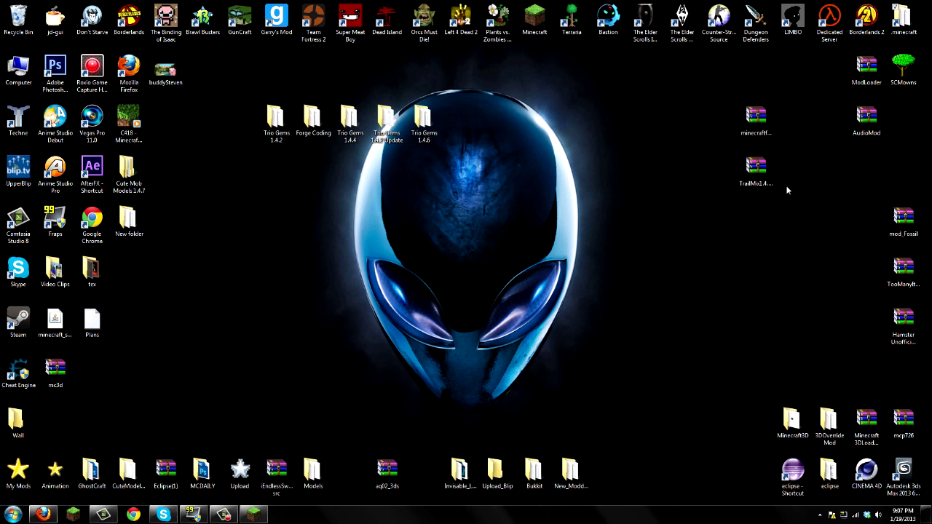
- Identify the Minecraft Forge universal 1.4.7 and TrailMix 1.4.7 v2 archives on the desktop
{"action": "left_click", "coordinate": [756, 118]}
{"action": "left_click", "coordinate": [741, 180]}
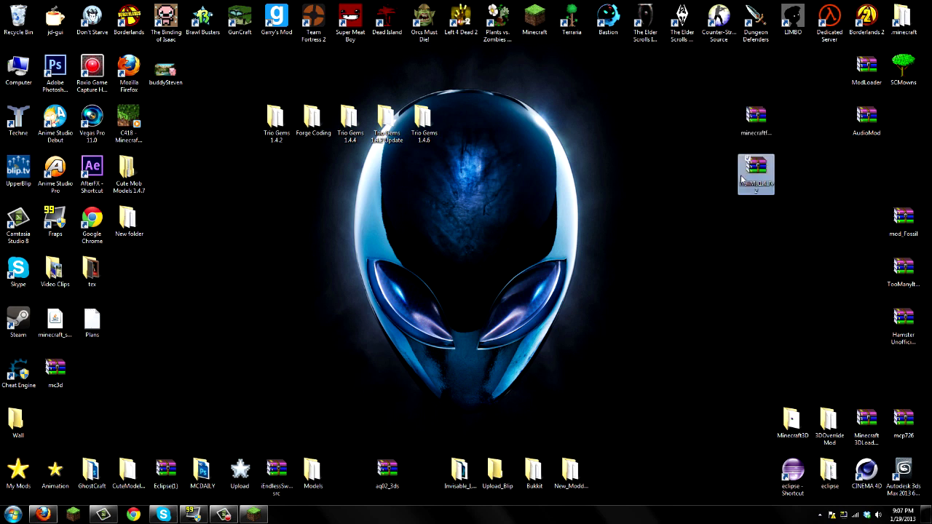
{"action": "left_click_drag", "start_coordinate": [778, 245], "coordinate": [698, 146]}
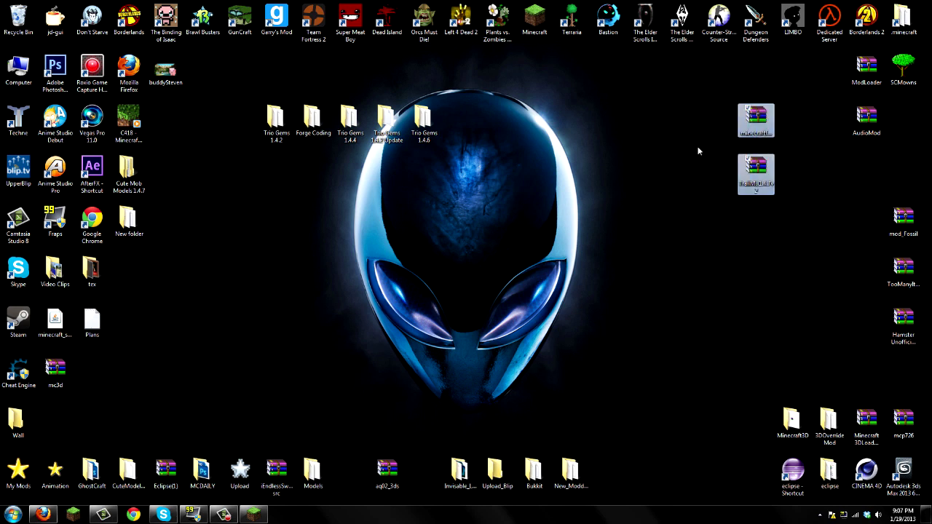
{"action": "left_click", "coordinate": [756, 120]}
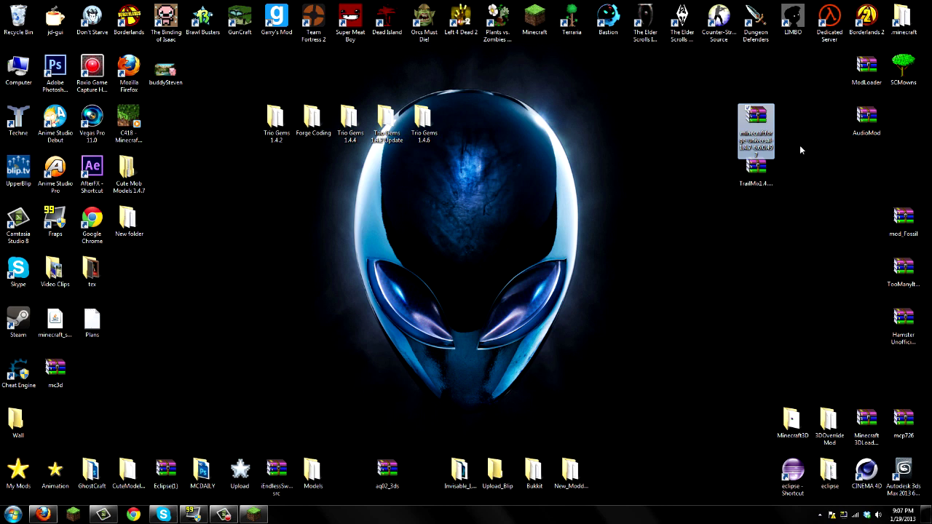
{"action": "key", "text": "Down"}
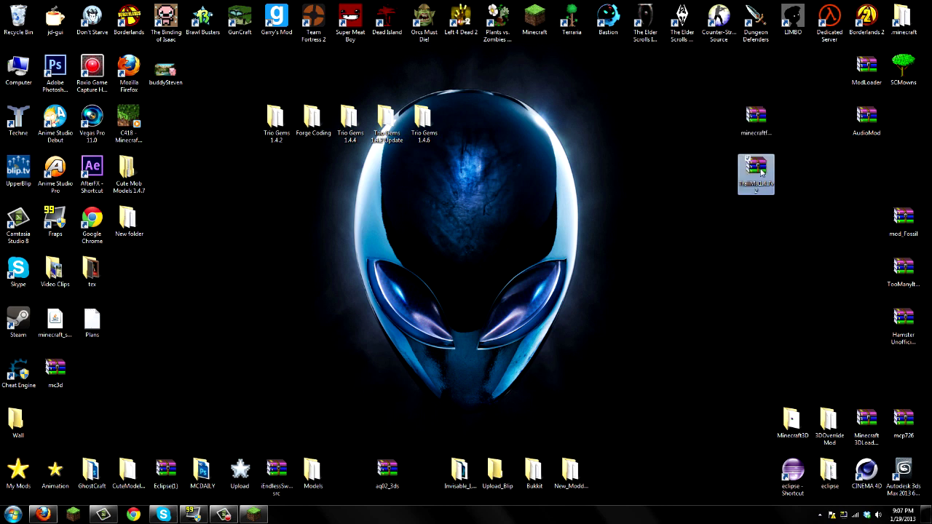
{"action": "left_click", "coordinate": [834, 194]}
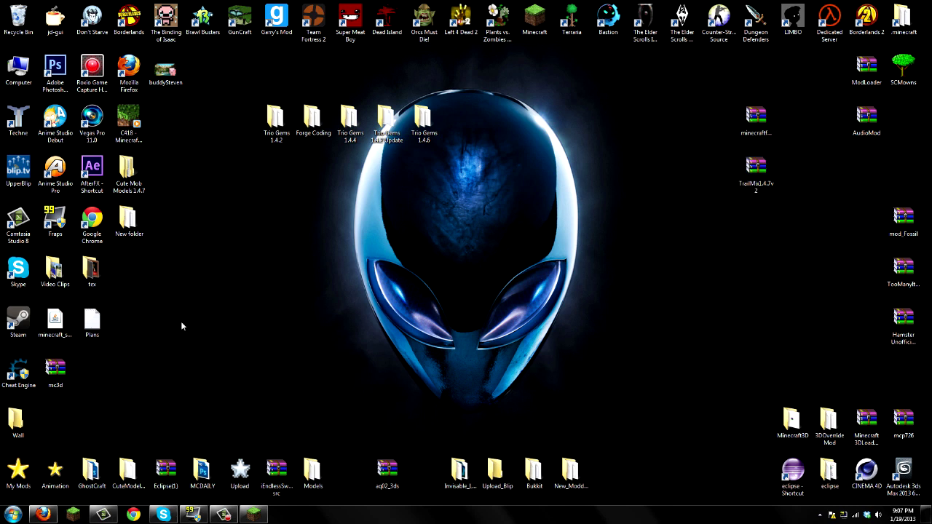
- Search Windows for %appdata%, open the Roaming folder and dock its window to the left half of the screen
{"action": "left_click", "coordinate": [15, 515]}
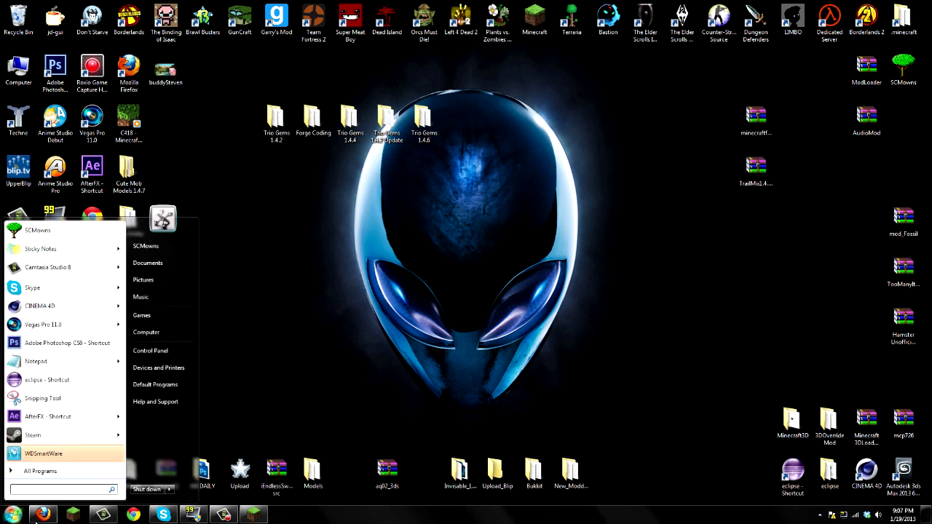
{"action": "type", "text": "%appdata"}
{"action": "key", "text": "BackSpace"}
{"action": "key", "text": "BackSpace"}
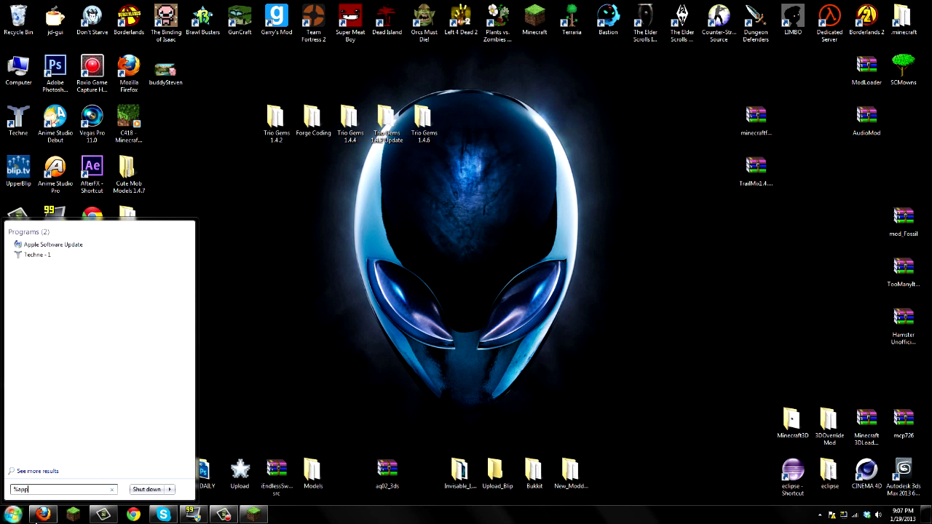
{"action": "type", "text": "data%"}
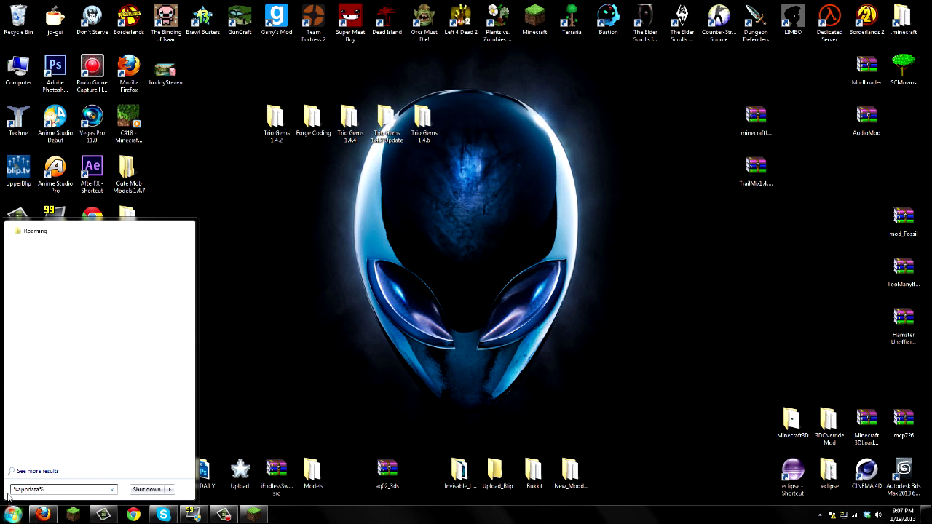
{"action": "left_click", "coordinate": [69, 232]}
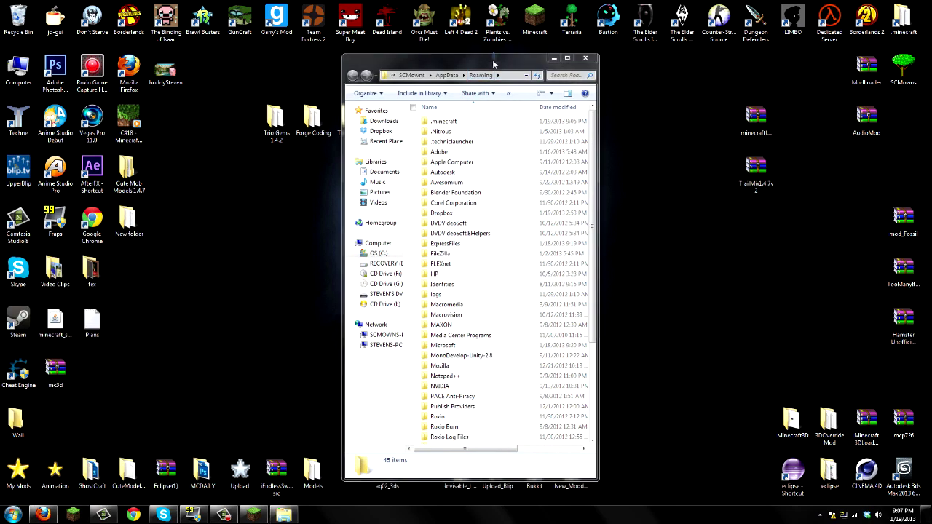
{"action": "key", "text": "super+Left"}
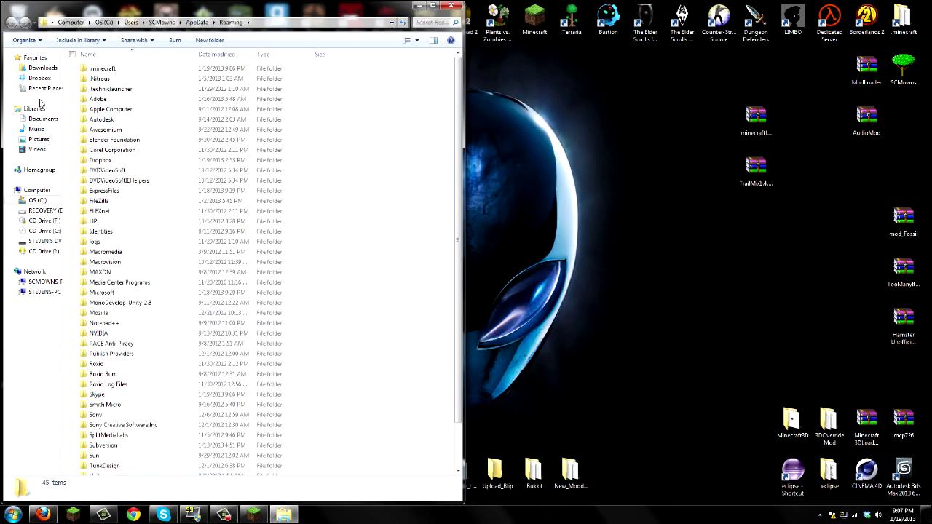
- Open the .minecraft folder and send its mods folder to the Recycle Bin
{"action": "double_click", "coordinate": [117, 70]}
{"action": "left_click", "coordinate": [98, 78]}
{"action": "left_click", "coordinate": [102, 89]}
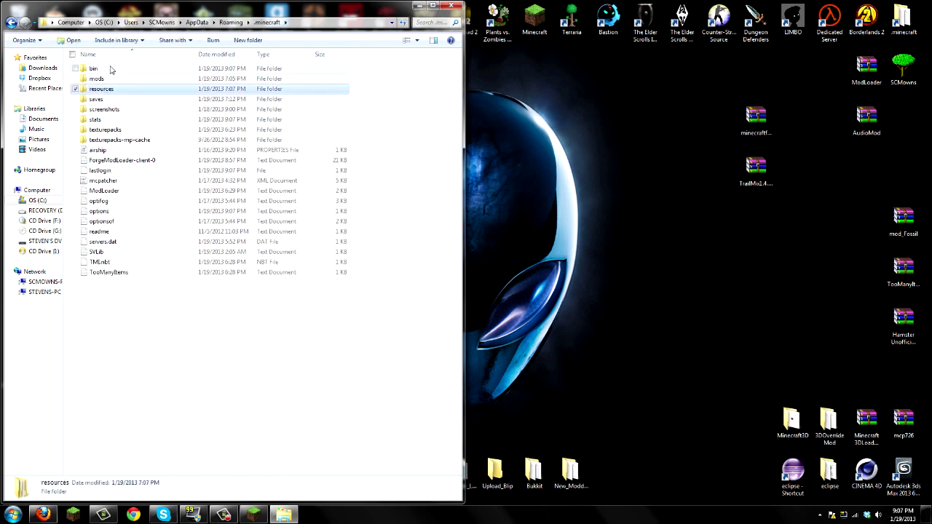
{"action": "left_click", "coordinate": [106, 80]}
{"action": "key", "text": "Delete"}
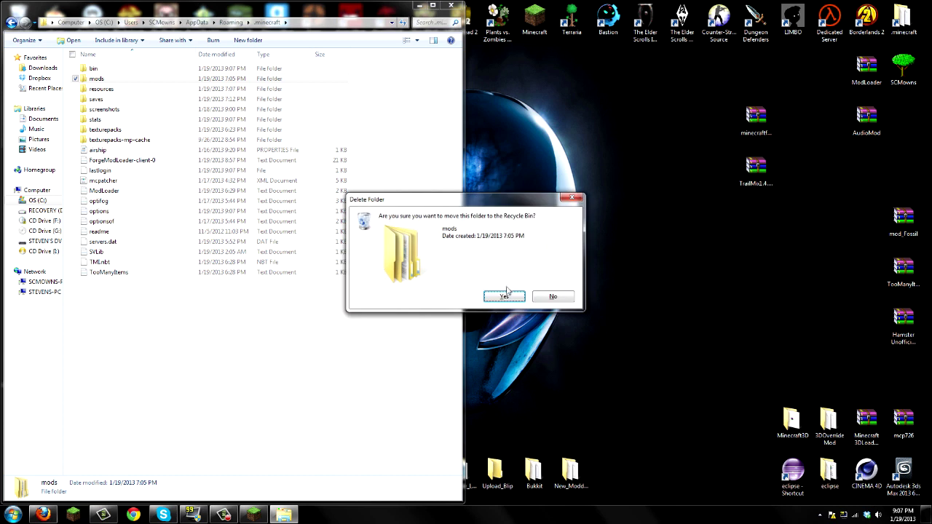
{"action": "key", "text": "Return"}
- Open the bin folder, select the minecraft jar file and close the running Minecraft game
{"action": "double_click", "coordinate": [99, 69]}
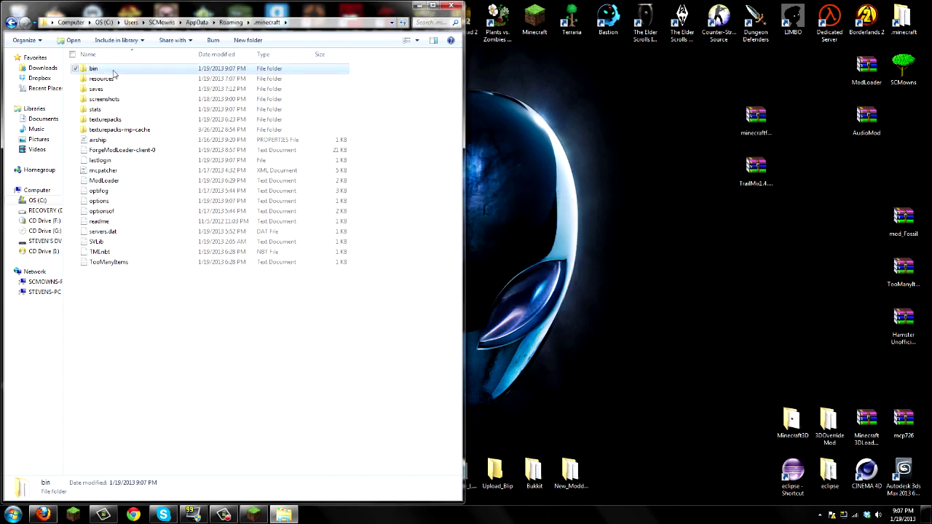
{"action": "left_click", "coordinate": [105, 130]}
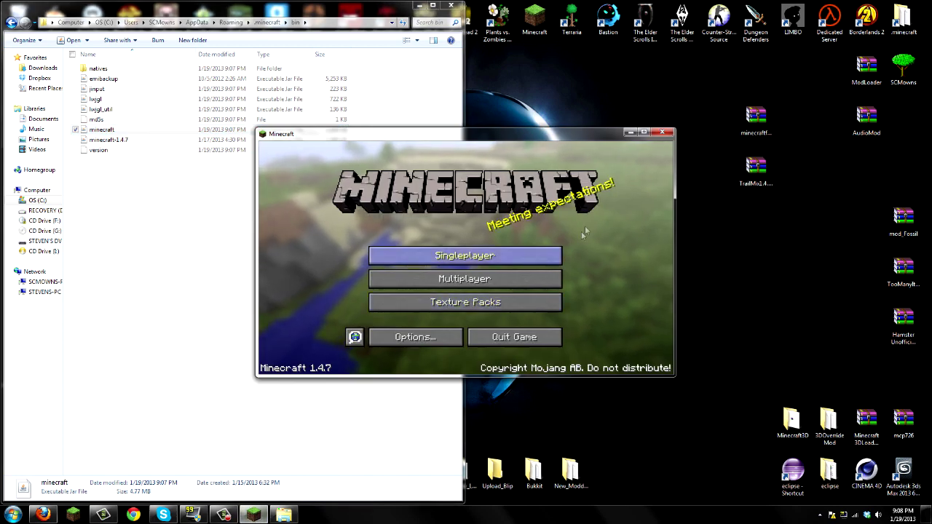
{"action": "mouse_move", "coordinate": [563, 128]}
{"action": "left_mouse_down"}
{"action": "mouse_move", "coordinate": [563, 138]}
{"action": "mouse_move", "coordinate": [563, 123]}
{"action": "left_mouse_up"}
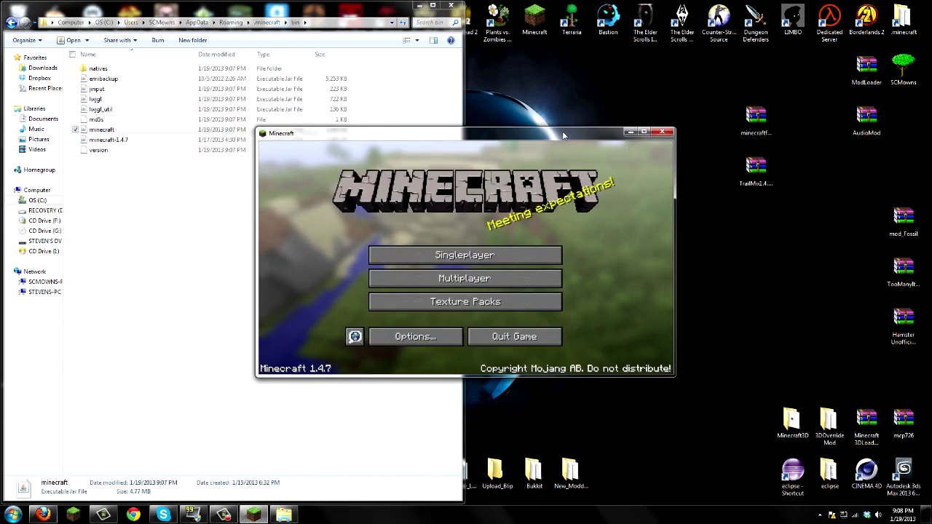
{"action": "left_click", "coordinate": [660, 133]}
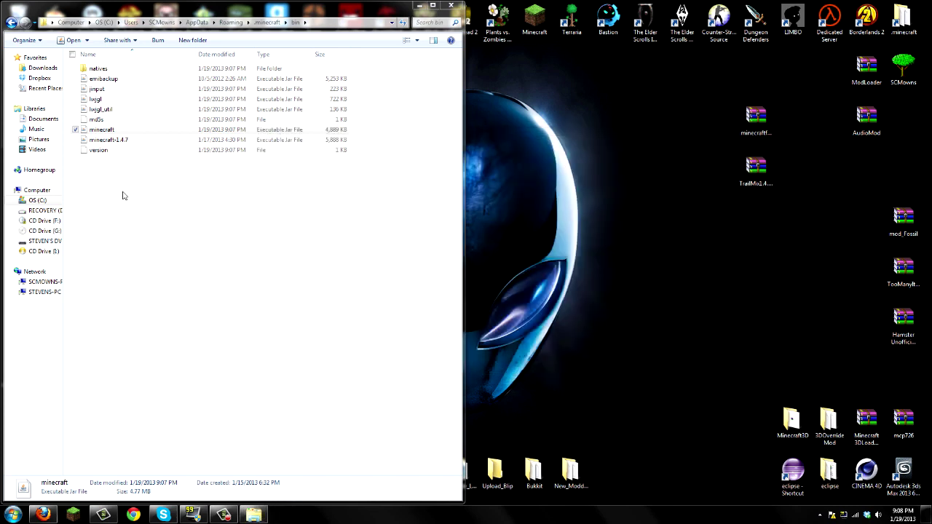
- Open the minecraft jar with WinRAR archiver and dock its window to the left half of the screen
{"action": "right_click", "coordinate": [97, 132]}
{"action": "mouse_move", "coordinate": [100, 169]}
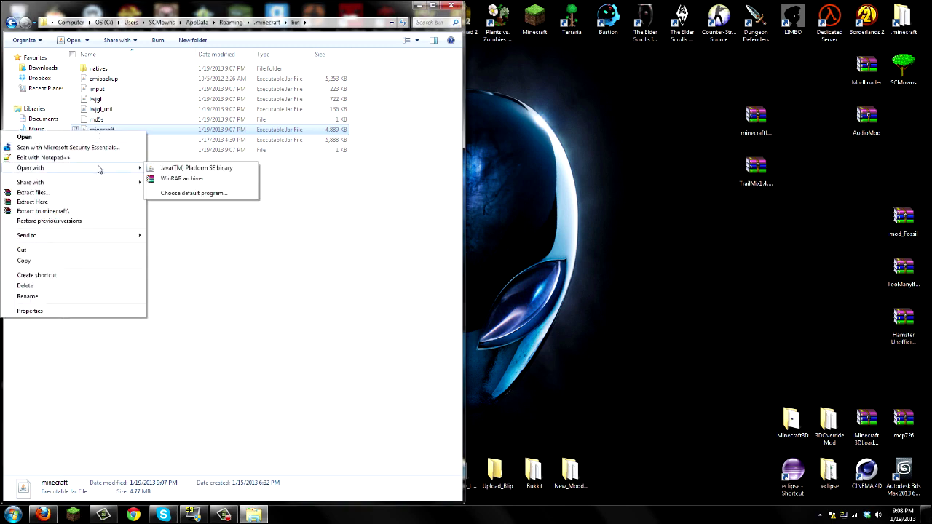
{"action": "left_click", "coordinate": [182, 178]}
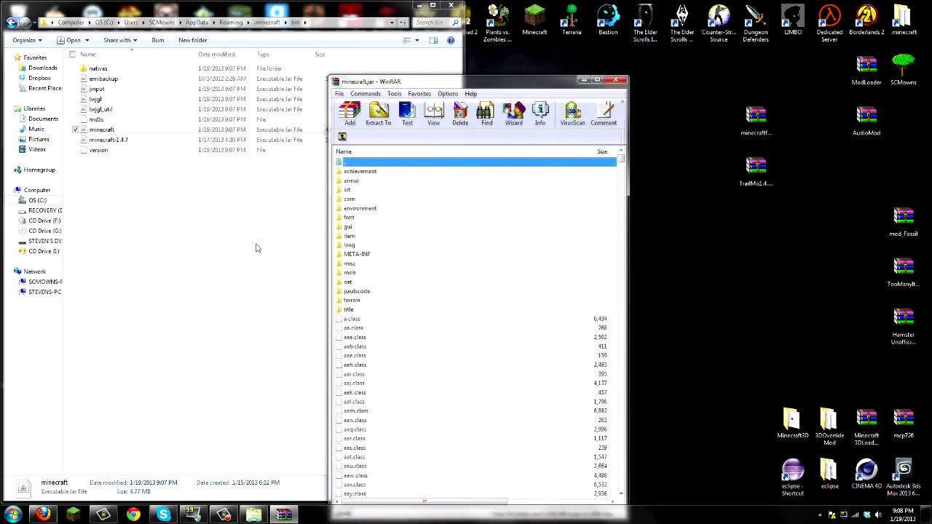
{"action": "left_click_drag", "start_coordinate": [517, 87], "coordinate": [4, 85]}
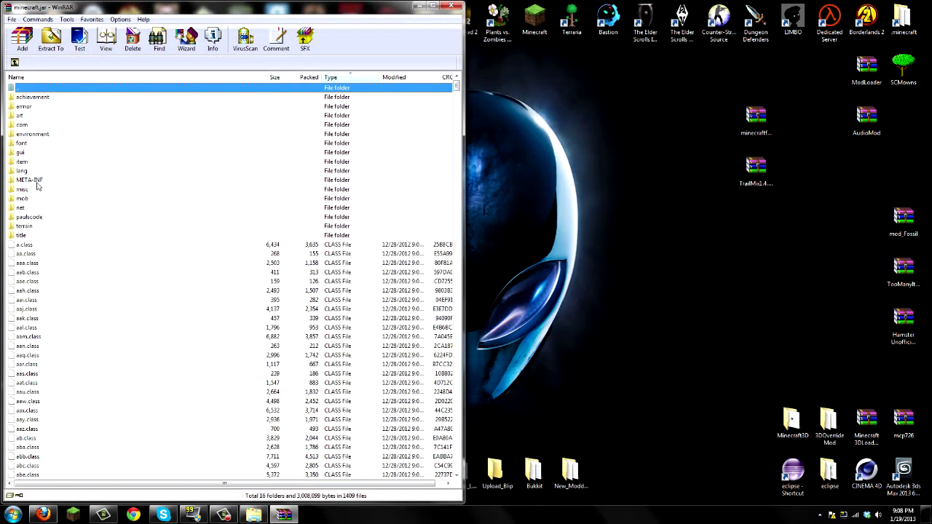
- Delete the META-INF folder from the minecraft.jar archive
{"action": "left_click", "coordinate": [49, 181]}
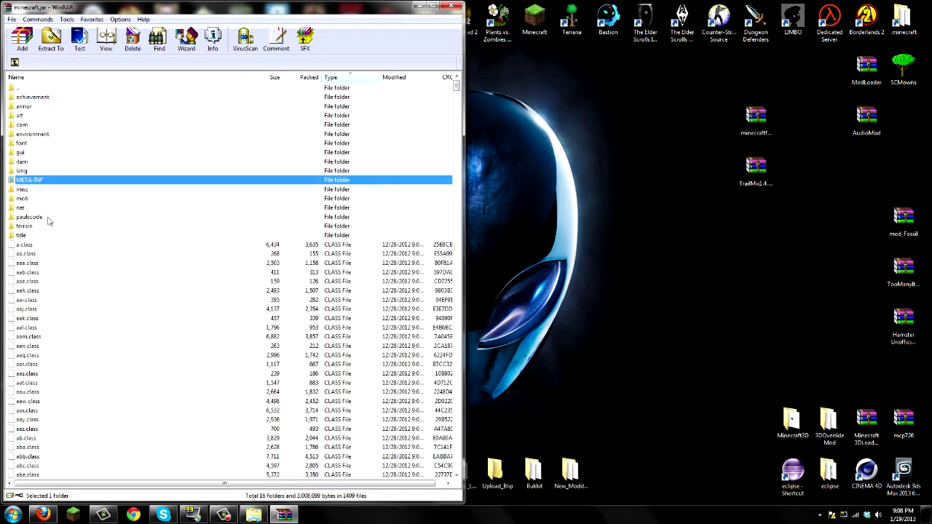
{"action": "right_click", "coordinate": [37, 180]}
{"action": "left_click", "coordinate": [80, 242]}
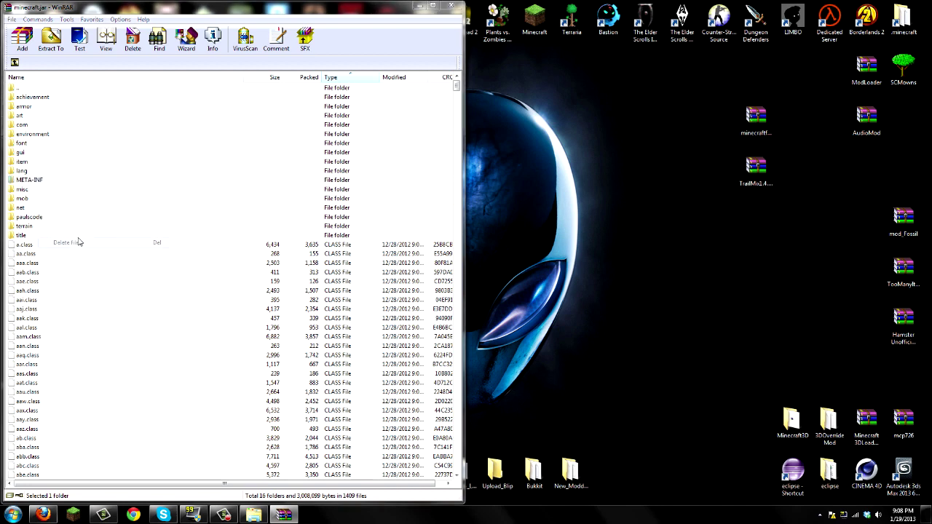
{"action": "left_click", "coordinate": [477, 291]}
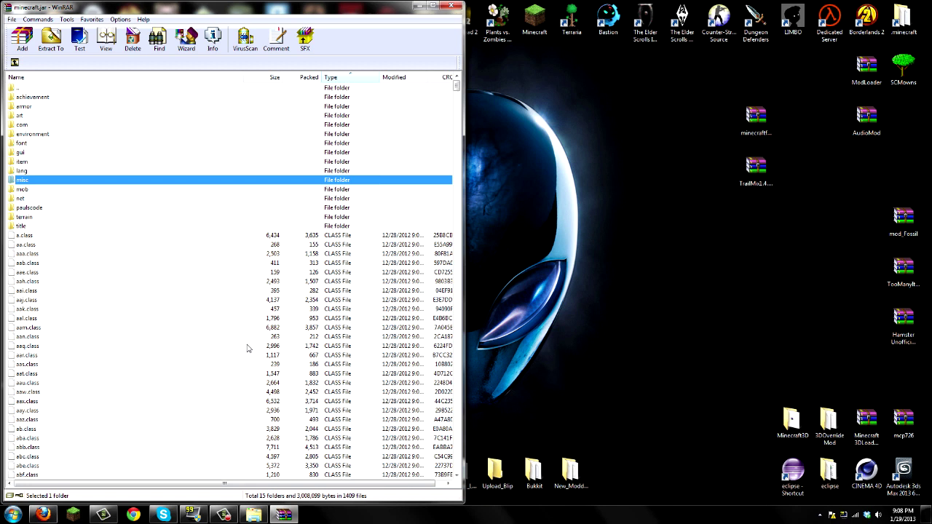
- Open the desktop archive minecraftforge-universal-1.4.7-6.6.0.497.zip and dock it to the right half of the screen beside minecraft.jar
{"action": "left_click", "coordinate": [756, 118]}
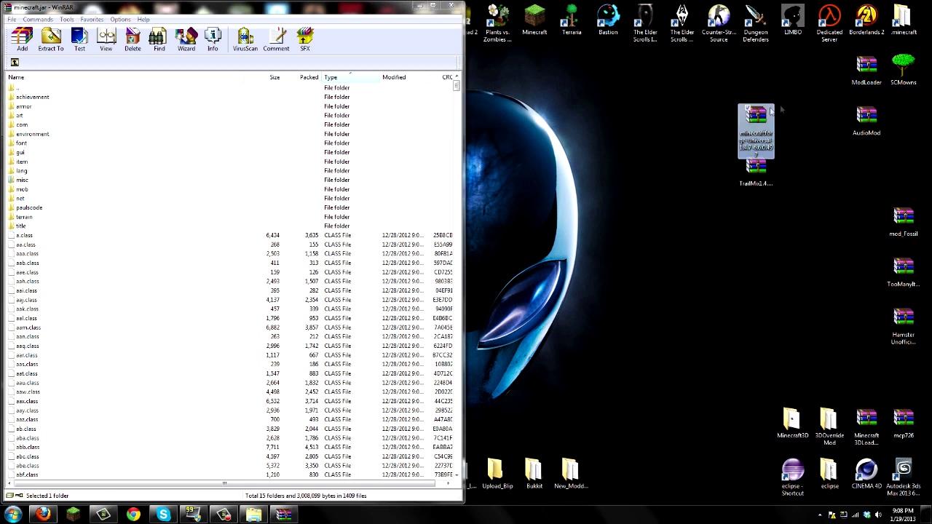
{"action": "key", "text": "Return"}
{"action": "key", "text": "super+Right"}
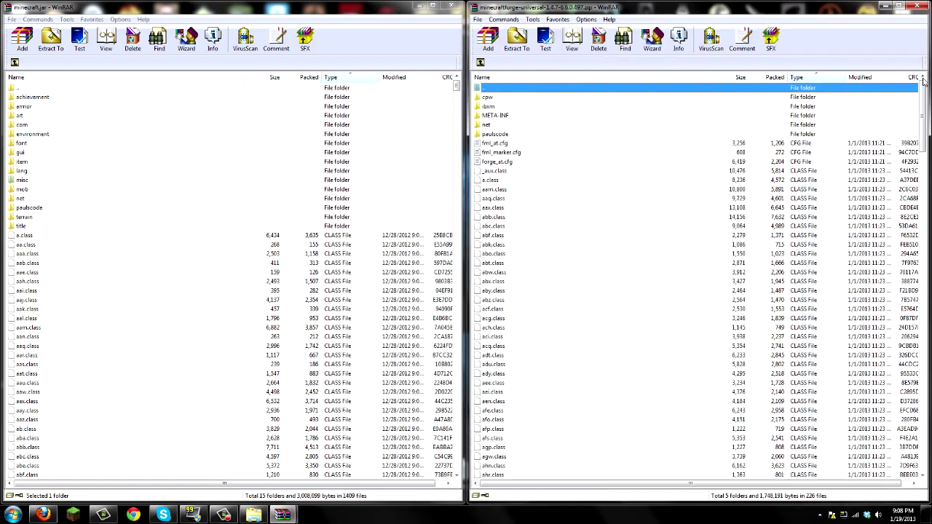
{"action": "left_click", "coordinate": [648, 272]}
{"action": "key", "text": "Up"}
{"action": "key", "text": "Up"}
{"action": "key", "text": "Up"}
{"action": "key", "text": "Up"}
{"action": "key", "text": "Up"}
{"action": "key", "text": "Up"}
{"action": "left_click", "coordinate": [612, 281]}
{"action": "left_click", "coordinate": [610, 336]}
{"action": "left_click", "coordinate": [602, 282]}
{"action": "left_click", "coordinate": [598, 209]}
{"action": "left_click", "coordinate": [591, 263]}
{"action": "left_click", "coordinate": [583, 211]}
{"action": "key", "text": "Up"}
{"action": "key", "text": "Up"}
{"action": "key", "text": "Up"}
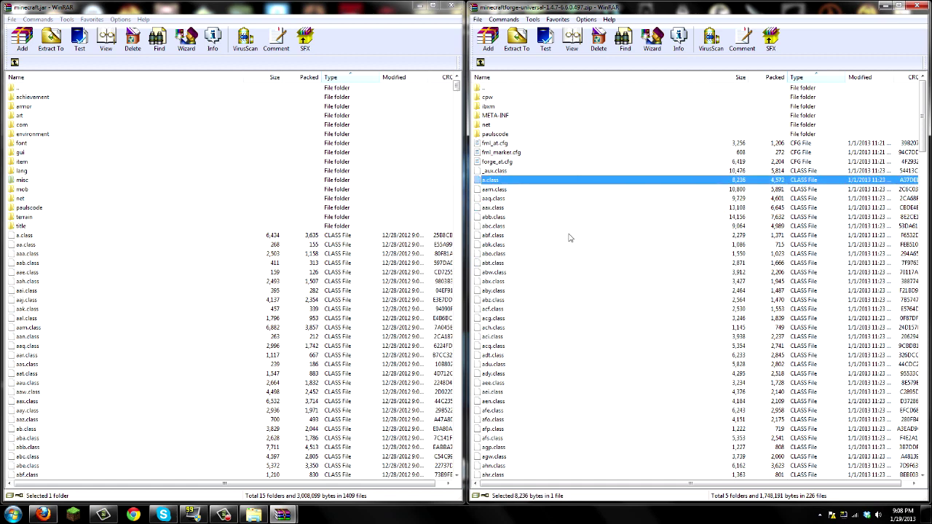
- Copy all files and folders of the Forge archive into minecraft.jar using the Add and replace files update mode
{"action": "key", "text": "ctrl+a"}
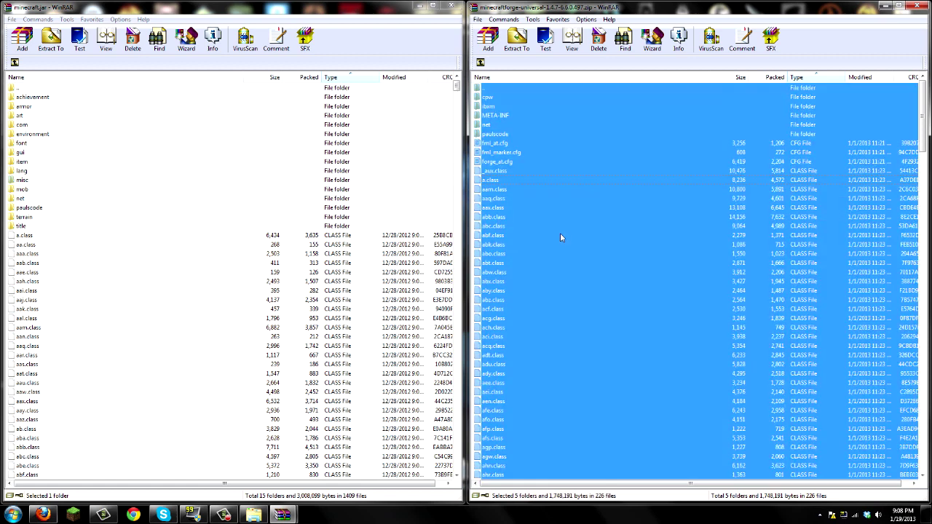
{"action": "left_click_drag", "start_coordinate": [533, 216], "coordinate": [117, 359]}
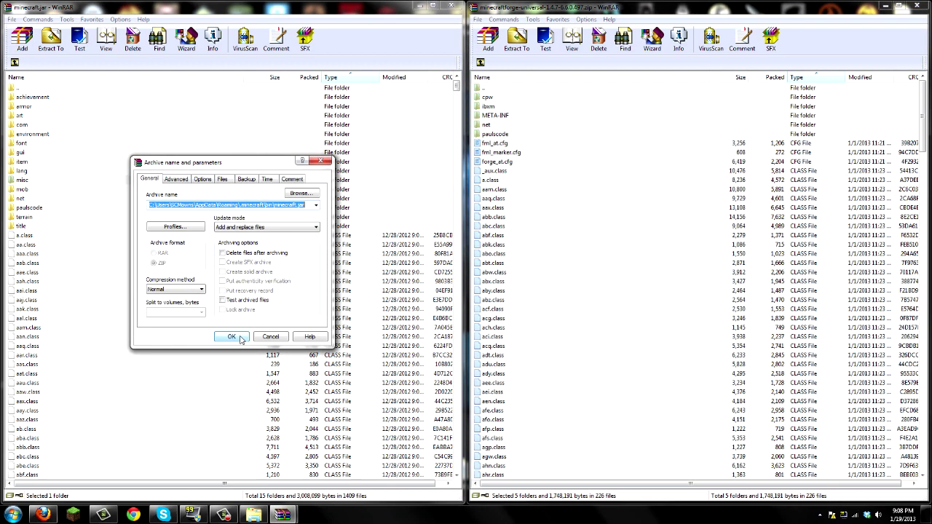
{"action": "left_click", "coordinate": [231, 338]}
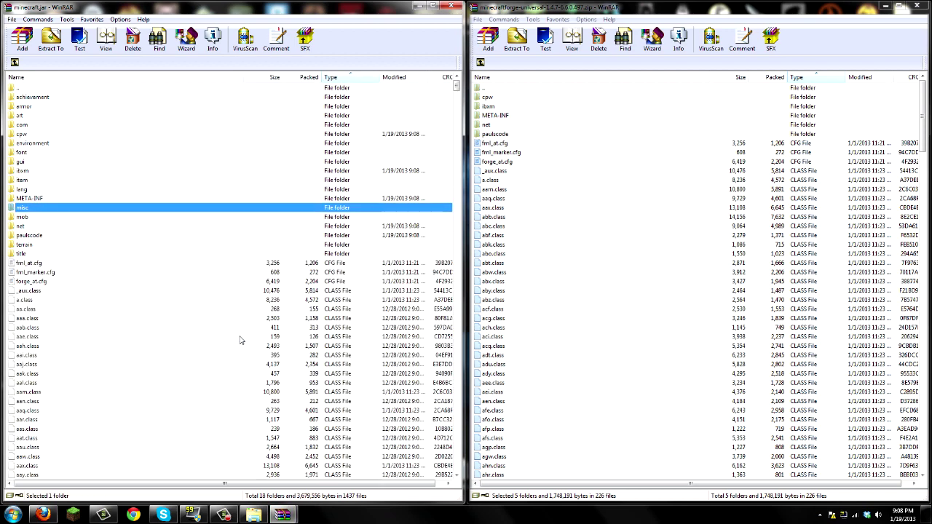
- Close the minecraft.jar and Forge archive windows and move the Forge archive to a free spot on the desktop
{"action": "left_click", "coordinate": [449, 6]}
{"action": "left_click", "coordinate": [916, 5]}
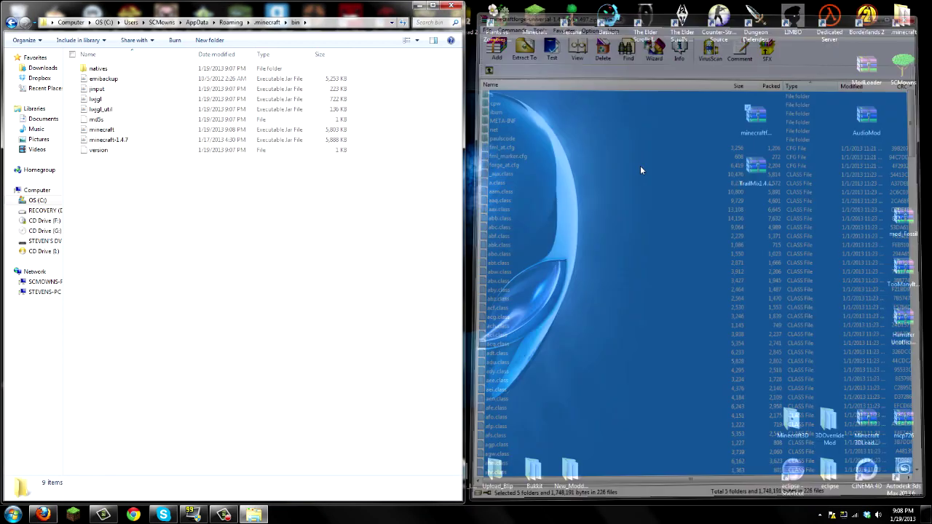
{"action": "left_click_drag", "start_coordinate": [755, 119], "coordinate": [632, 126]}
{"action": "key", "text": "Return"}
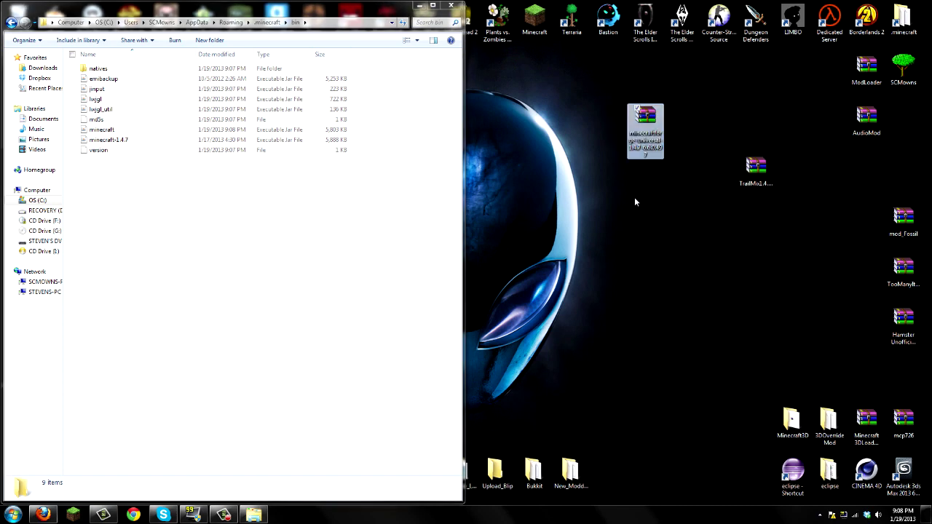
{"action": "left_click", "coordinate": [255, 203]}
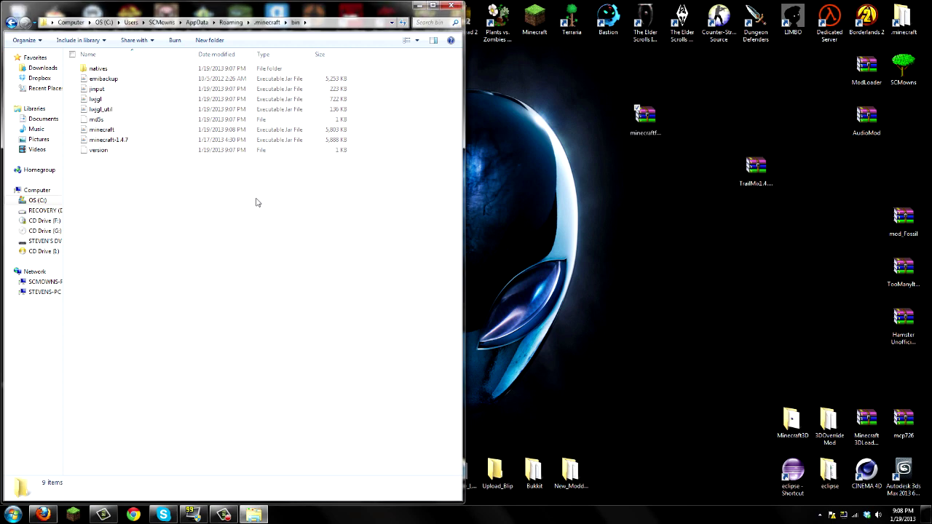
- Go back from the bin folder to .minecraft and create a new folder named mods there
{"action": "left_click", "coordinate": [131, 130]}
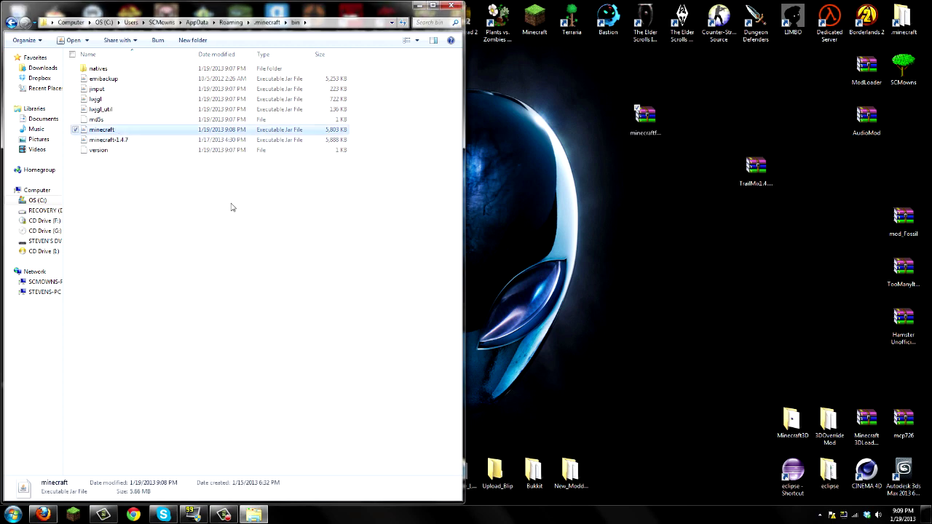
{"action": "left_click", "coordinate": [11, 22]}
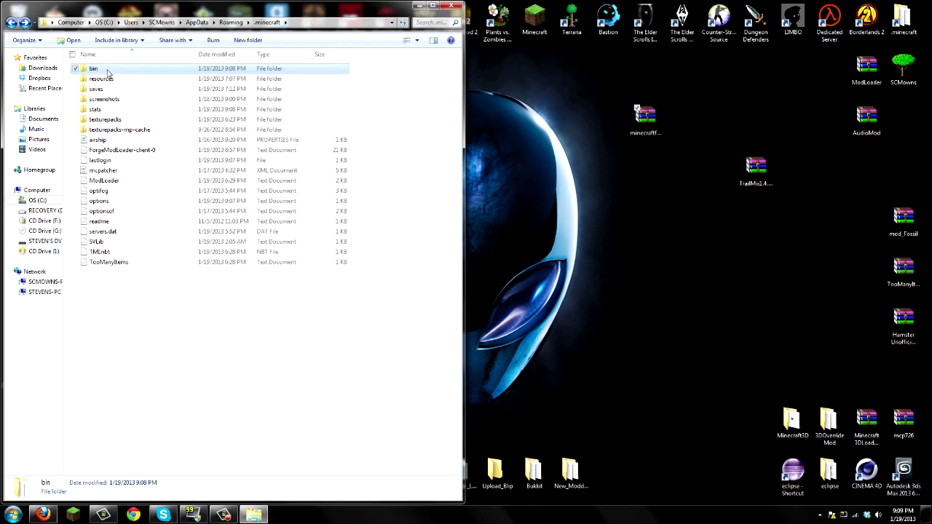
{"action": "left_click", "coordinate": [101, 79]}
{"action": "left_click", "coordinate": [96, 89]}
{"action": "left_click", "coordinate": [158, 343]}
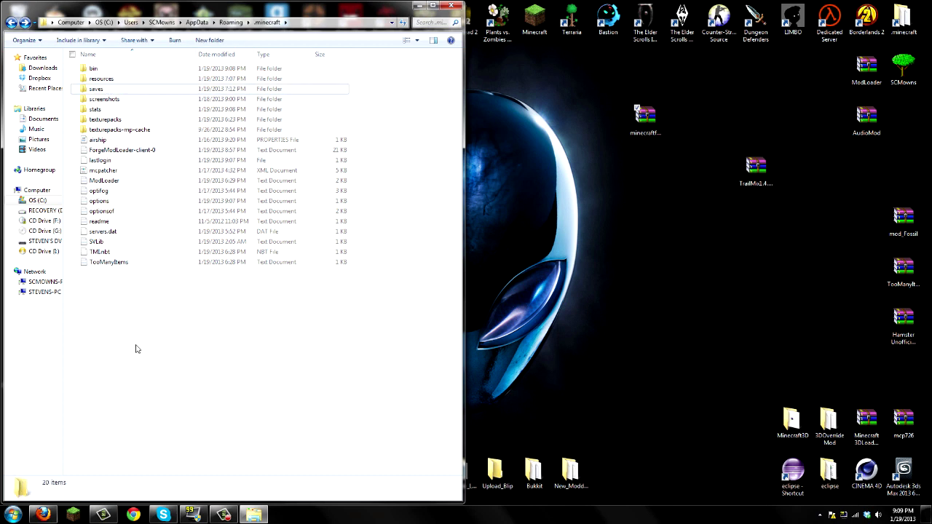
{"action": "left_click", "coordinate": [214, 51]}
{"action": "left_click", "coordinate": [209, 40]}
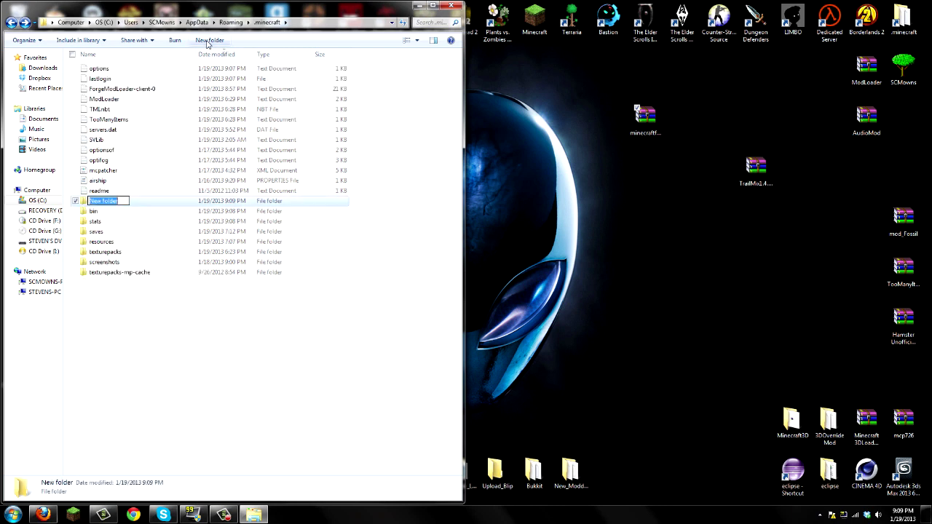
{"action": "type", "text": "mods"}
{"action": "key", "text": "Return"}
{"action": "left_click", "coordinate": [197, 434]}
- Move the TrailMix1.4.7v2 archive from the desktop into the mods folder, and close the folder window
{"action": "left_click", "coordinate": [120, 204]}
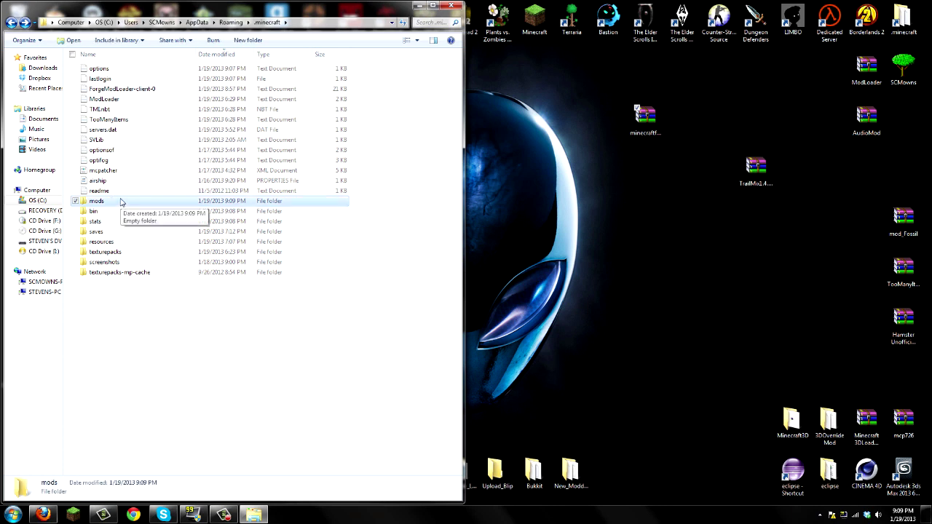
{"action": "double_click", "coordinate": [108, 203]}
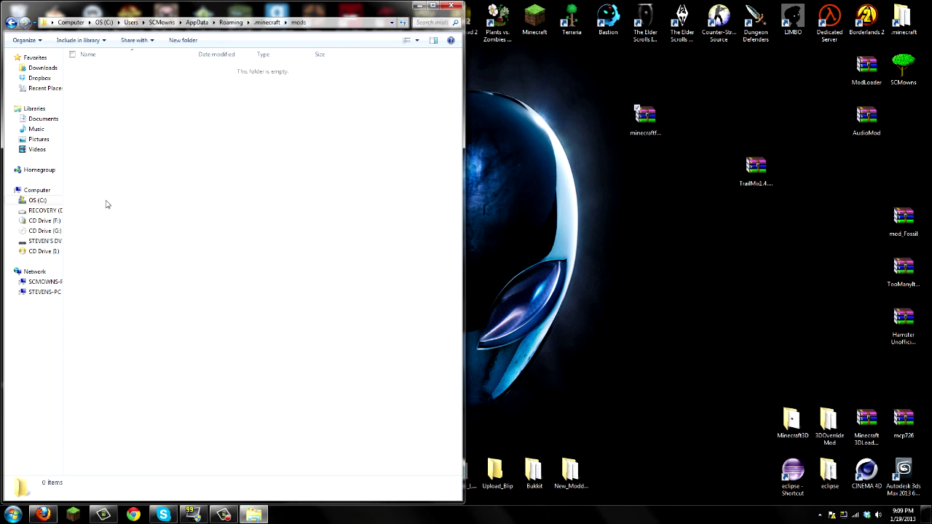
{"action": "left_click", "coordinate": [755, 169]}
{"action": "left_click_drag", "start_coordinate": [756, 171], "coordinate": [235, 282]}
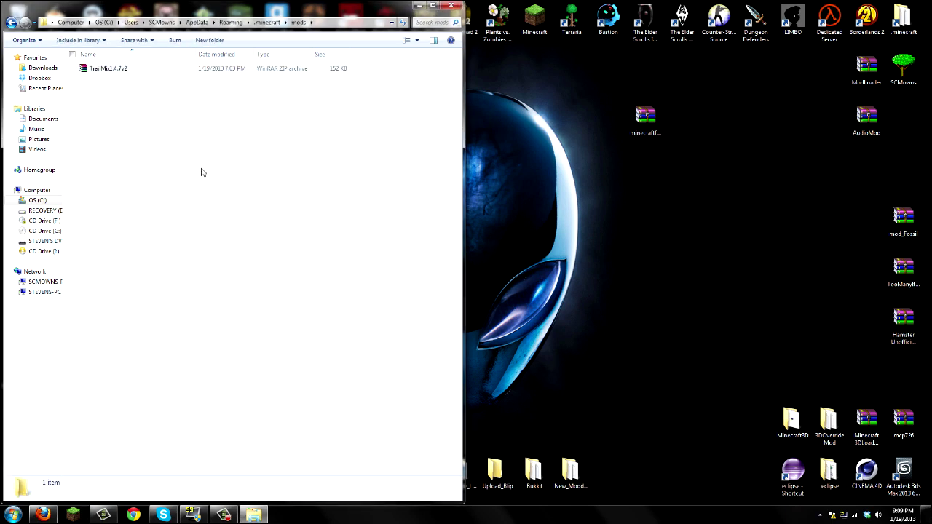
{"action": "left_click", "coordinate": [458, 6]}
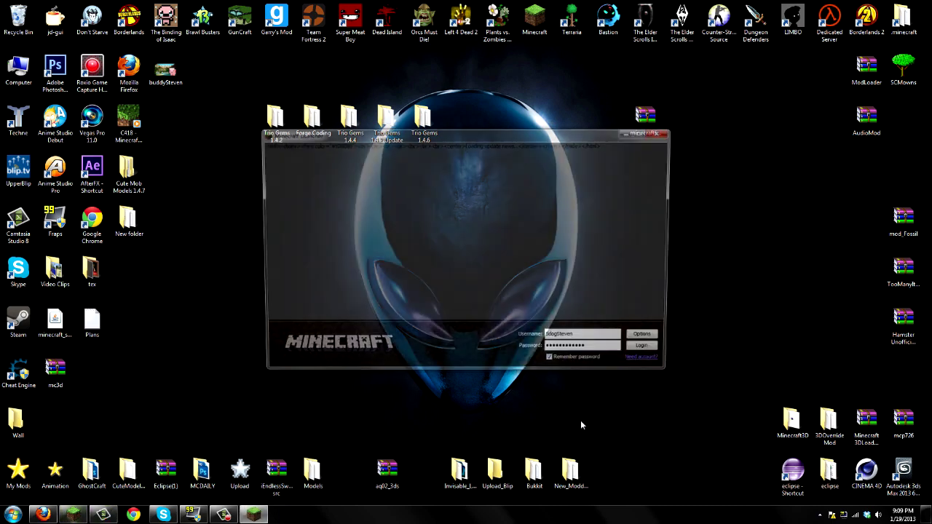
- Log in to the Minecraft launcher and select TrailMix in the game's mod list
{"action": "left_click", "coordinate": [650, 353]}
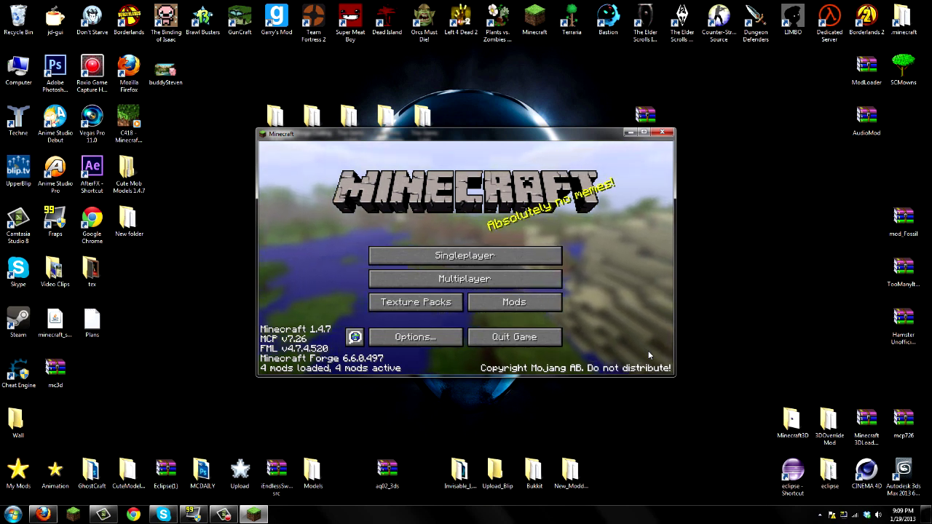
{"action": "left_click", "coordinate": [508, 300]}
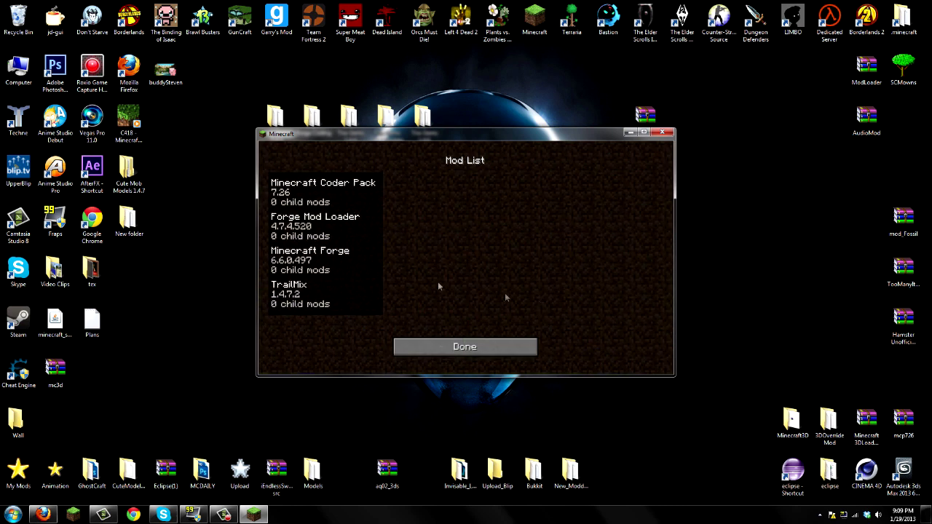
{"action": "left_click", "coordinate": [333, 294]}
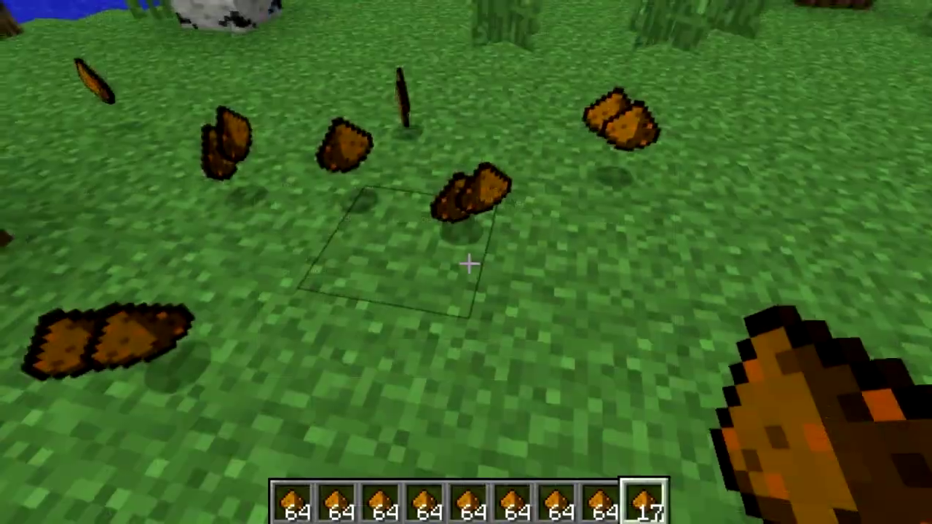
{"action": "key", "text": "q"}
{"action": "key", "text": "q"}
{"action": "key", "text": "q"}
{"action": "key", "text": "q"}
{"action": "key", "text": "q"}
{"action": "key", "text": "q"}
{"action": "key", "text": "q"}
{"action": "key", "text": "q"}
{"action": "key", "text": "q"}
{"action": "key", "text": "q"}
{"action": "key", "text": "q"}
{"action": "key", "text": "q"}
{"action": "key", "text": "q"}
{"action": "key", "text": "q"}
{"action": "key", "text": "q"}
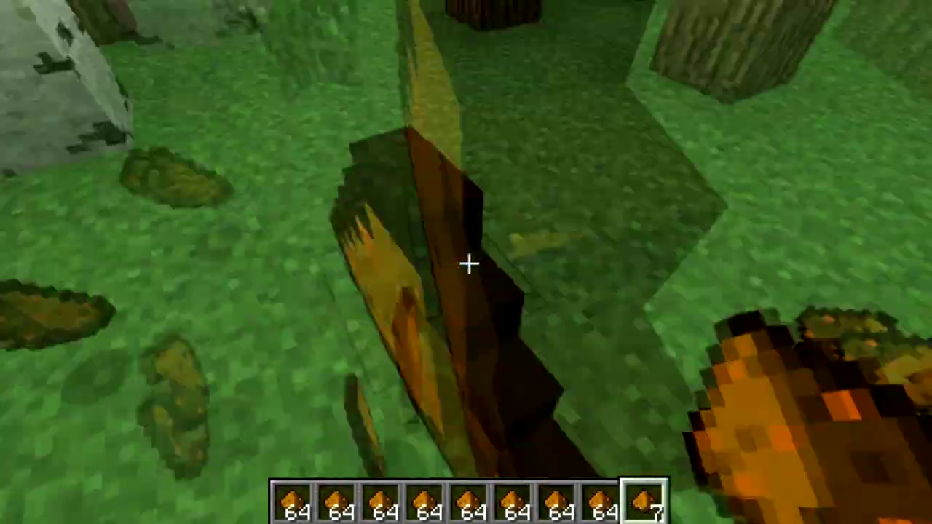